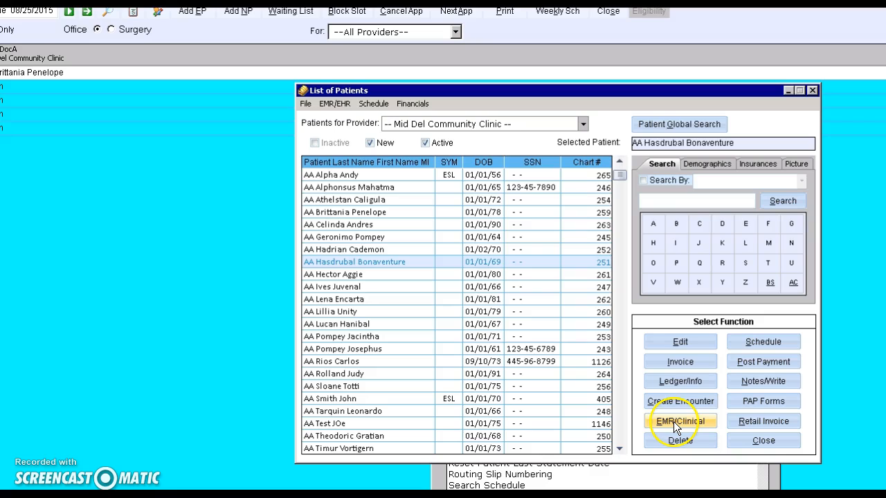
Open the EHR record of the selected patient for viewing or editing.
{"action": "left_click", "coordinate": [673, 420]}
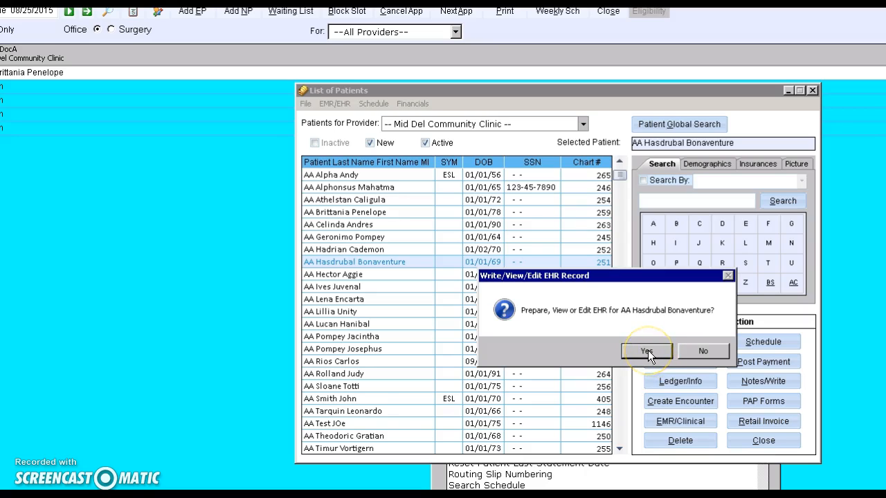
{"action": "left_click", "coordinate": [646, 351]}
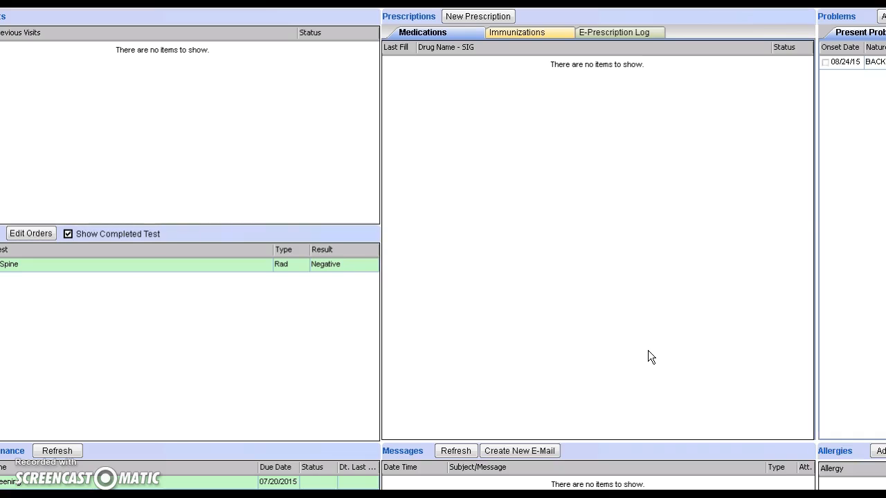
{"action": "left_click", "coordinate": [595, 276]}
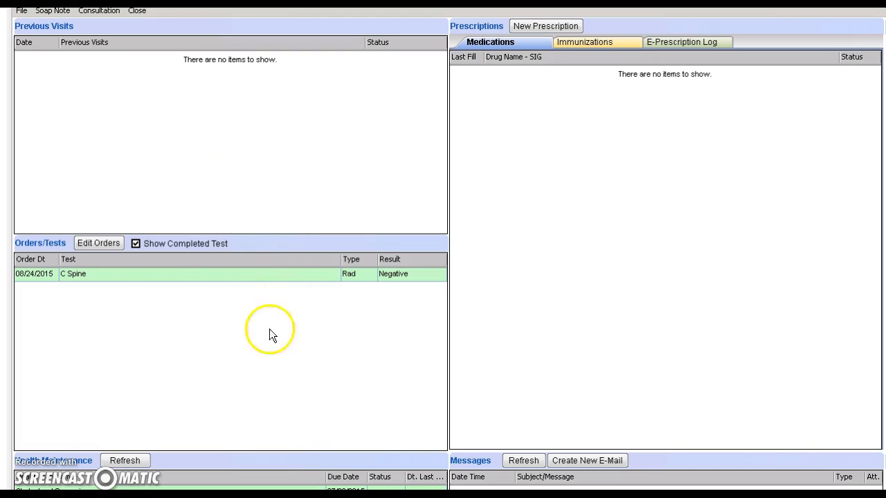
Start a new X-ray order from the patient's chart.
{"action": "left_click", "coordinate": [21, 11]}
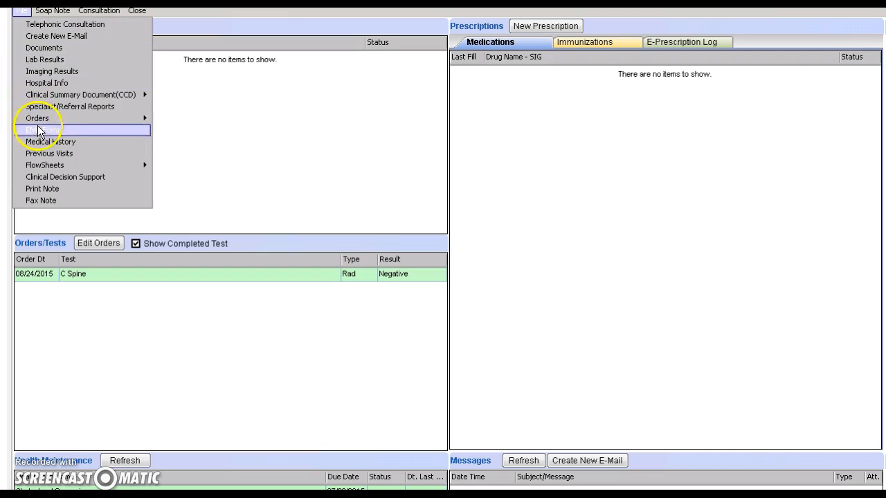
{"action": "mouse_move", "coordinate": [38, 119]}
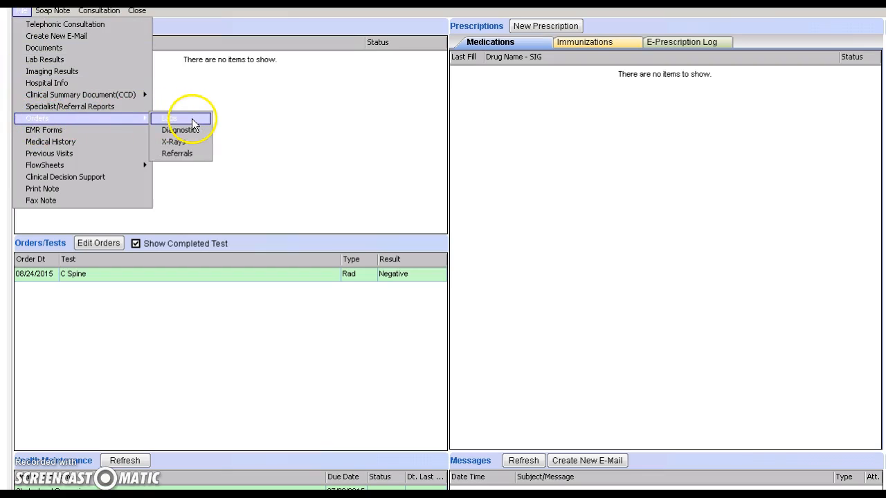
{"action": "left_click", "coordinate": [194, 141]}
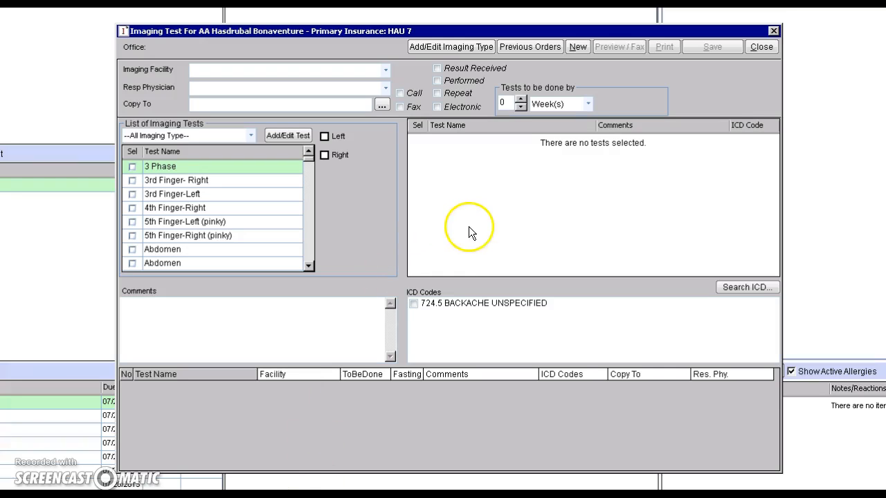
Set the imaging facility to Mercy XRay, choose the first listed responsible physician, and request the report by fax.
{"action": "left_click", "coordinate": [387, 72]}
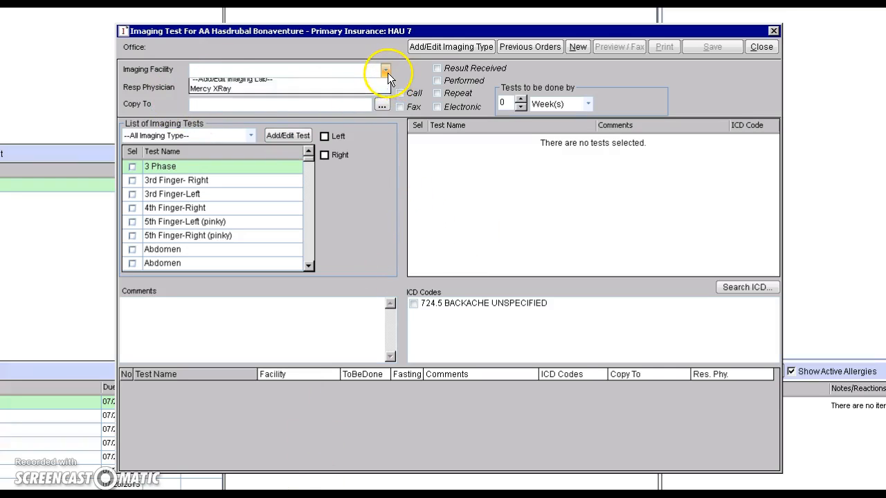
{"action": "left_click", "coordinate": [213, 92]}
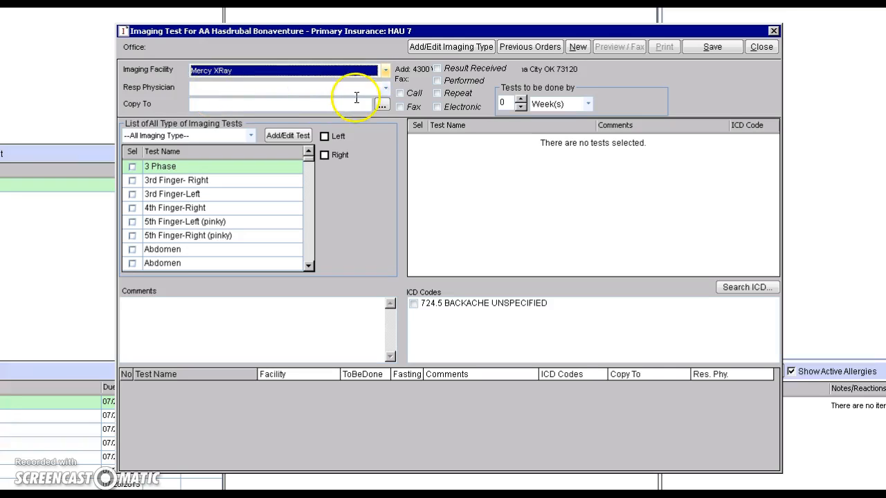
{"action": "left_click", "coordinate": [386, 89]}
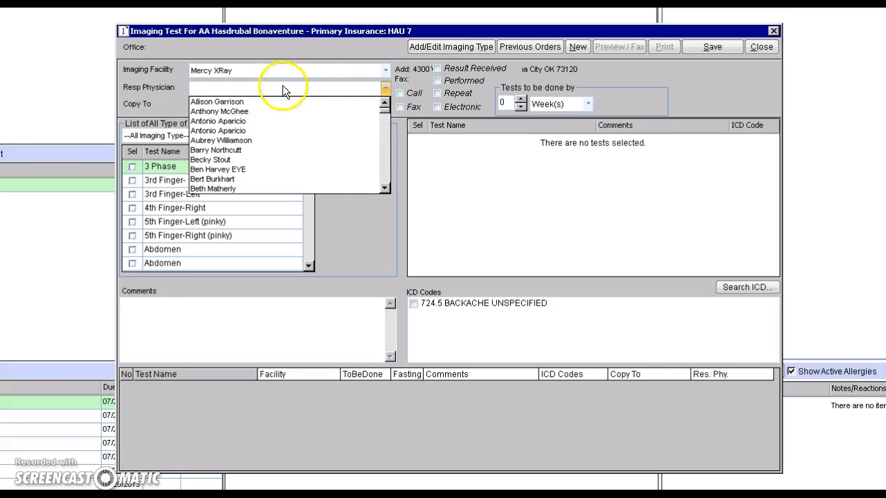
{"action": "left_click", "coordinate": [220, 102]}
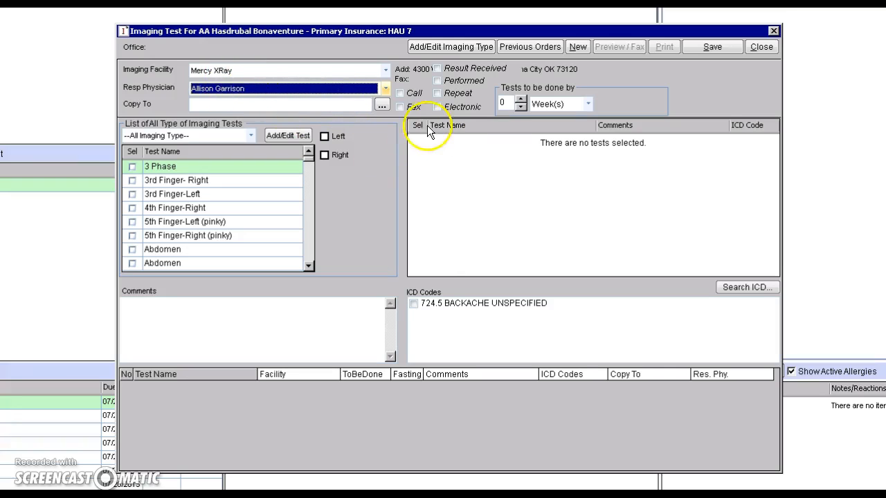
{"action": "left_click", "coordinate": [402, 108]}
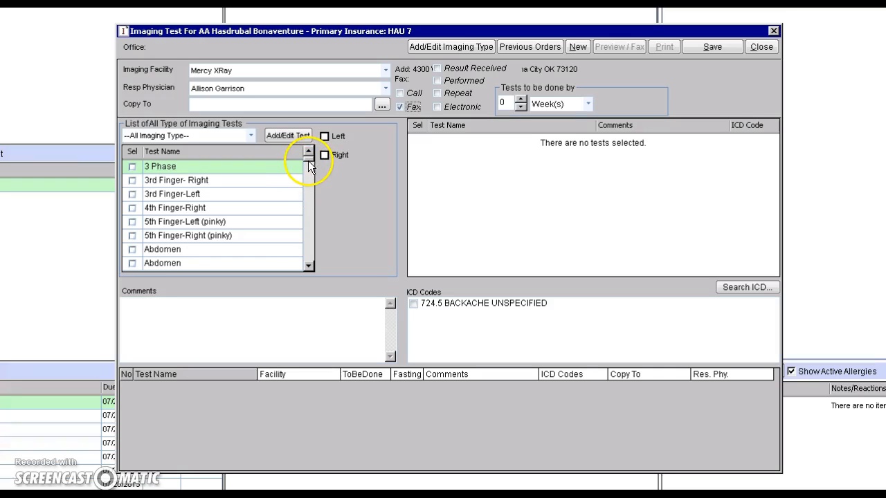
Find the Foot - Right test in the list of imaging tests and add it to the order.
{"action": "scroll", "coordinate": [308, 166], "scroll_direction": "down", "scroll_amount": 10}
{"action": "left_click_drag", "start_coordinate": [308, 180], "coordinate": [309, 201]}
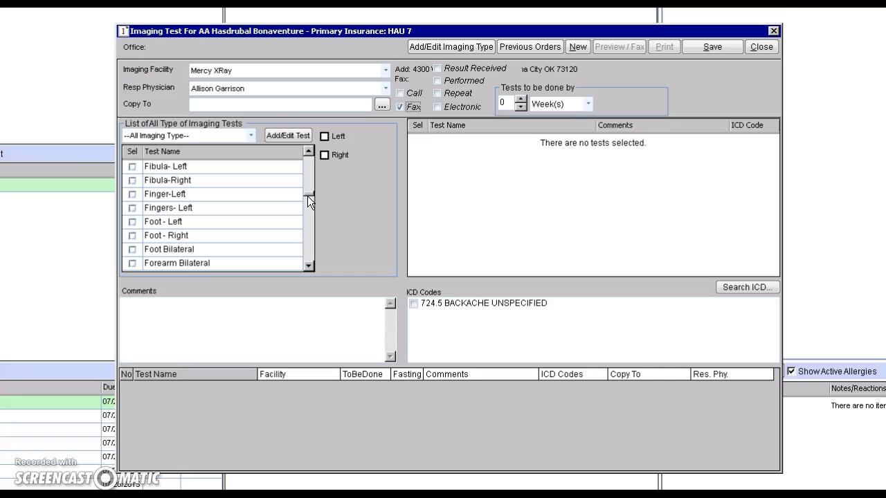
{"action": "left_click", "coordinate": [309, 266]}
{"action": "left_click", "coordinate": [309, 266]}
{"action": "left_click", "coordinate": [309, 266]}
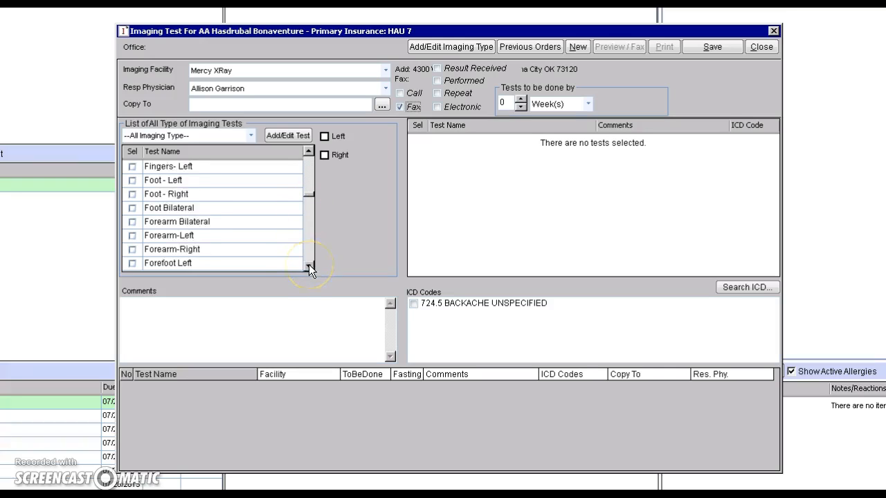
{"action": "left_click", "coordinate": [308, 265]}
{"action": "left_click", "coordinate": [309, 266]}
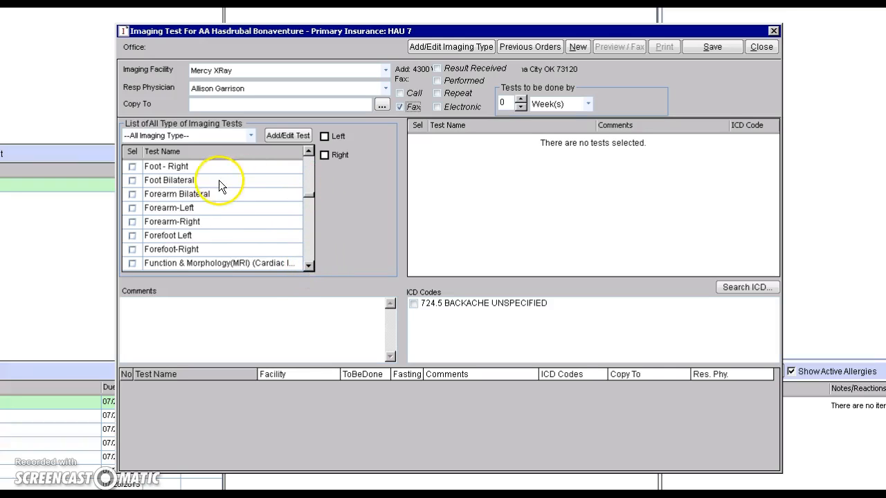
{"action": "left_click", "coordinate": [132, 167]}
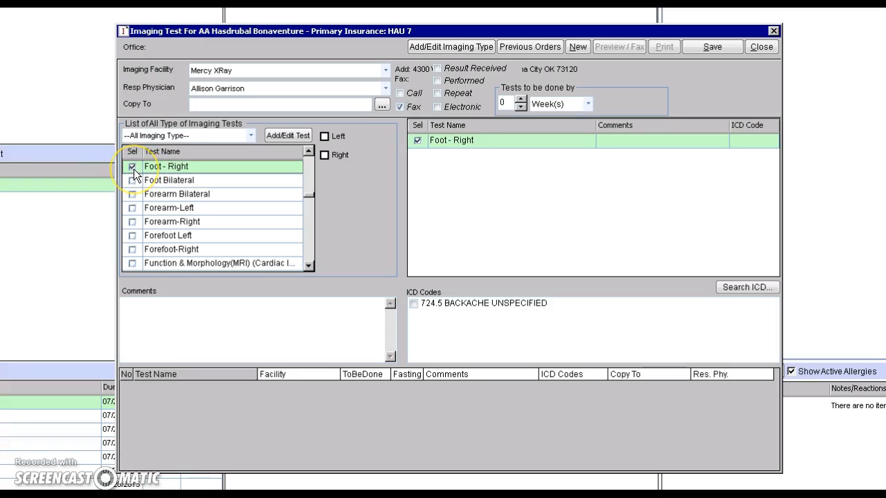
Mark the foot test's side as Right and enter the comment "dx for arthritis".
{"action": "left_click", "coordinate": [325, 155]}
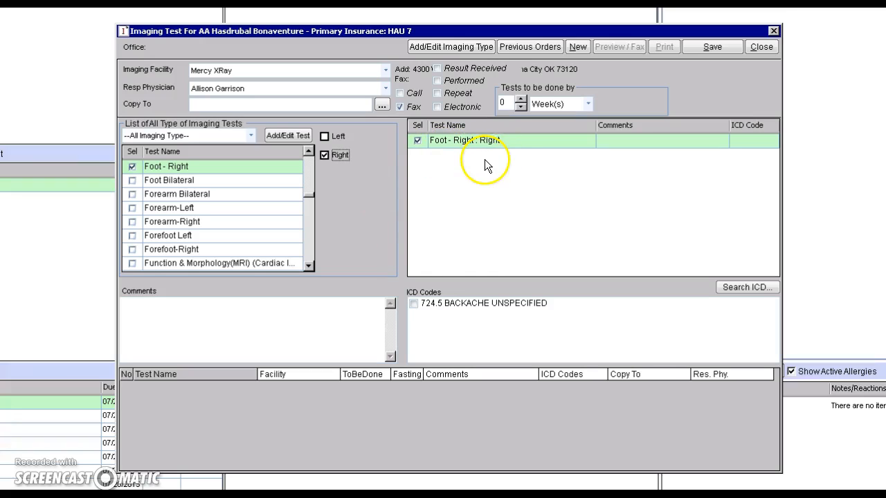
{"action": "left_click", "coordinate": [164, 304]}
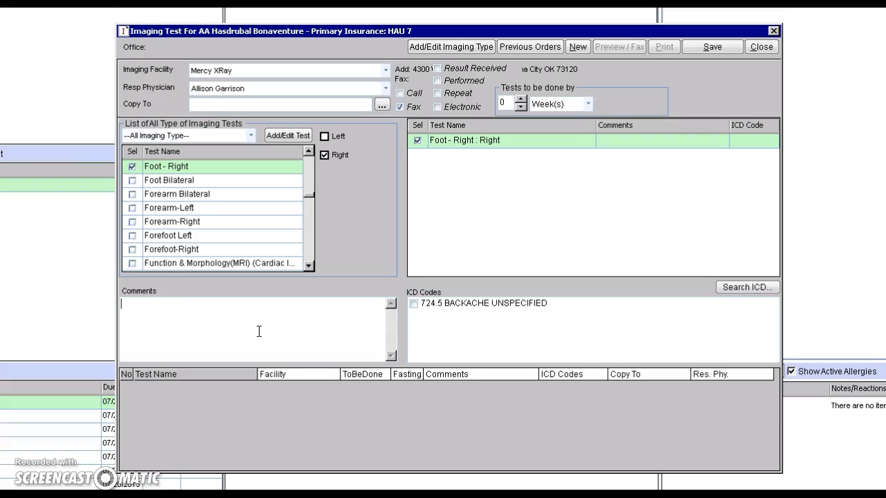
{"action": "type", "text": "dx for arthritis"}
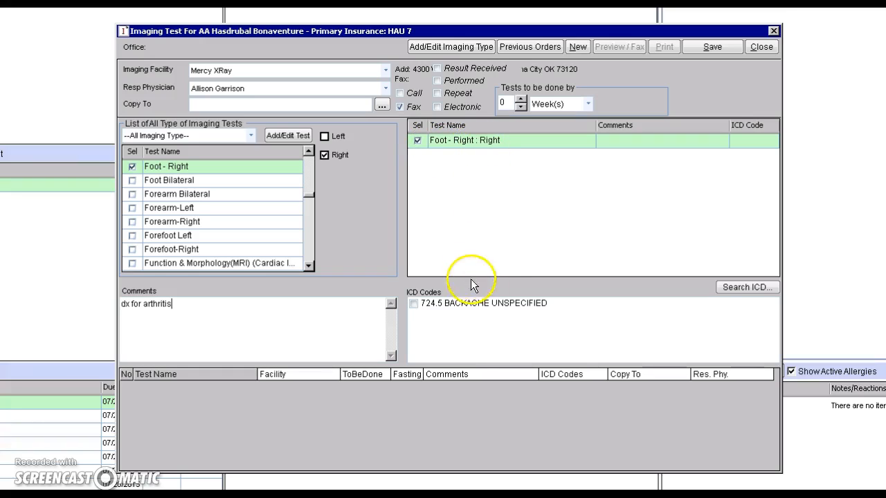
Open the ICD code search from the order and search the catalogs for "osteoarthritis".
{"action": "left_click", "coordinate": [744, 288]}
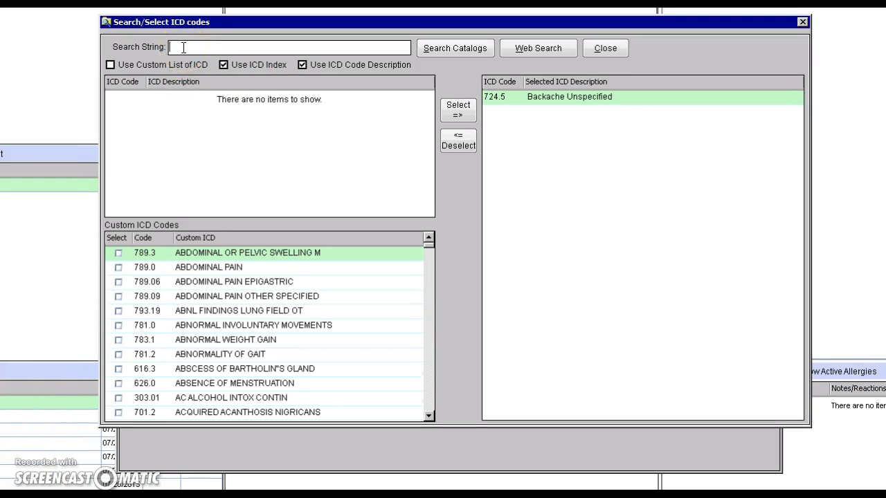
{"action": "type", "text": "o"}
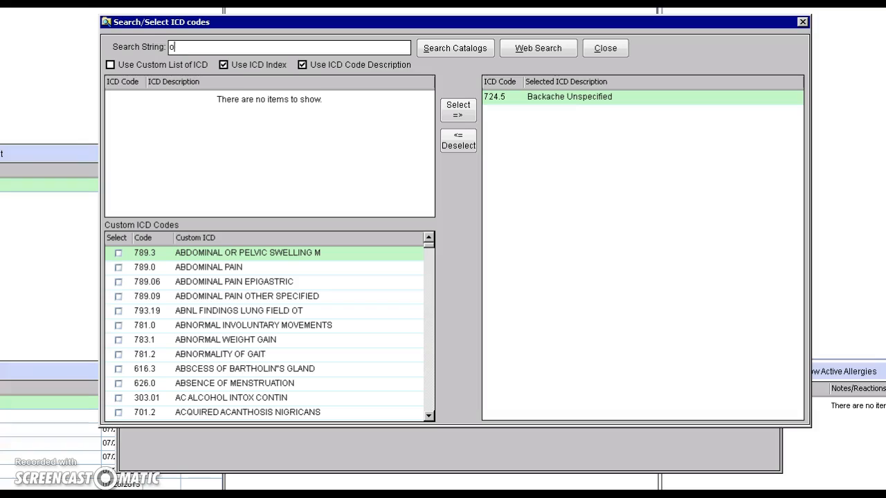
{"action": "type", "text": "steo"}
{"action": "key", "text": "BackSpace"}
{"action": "type", "text": "itis"}
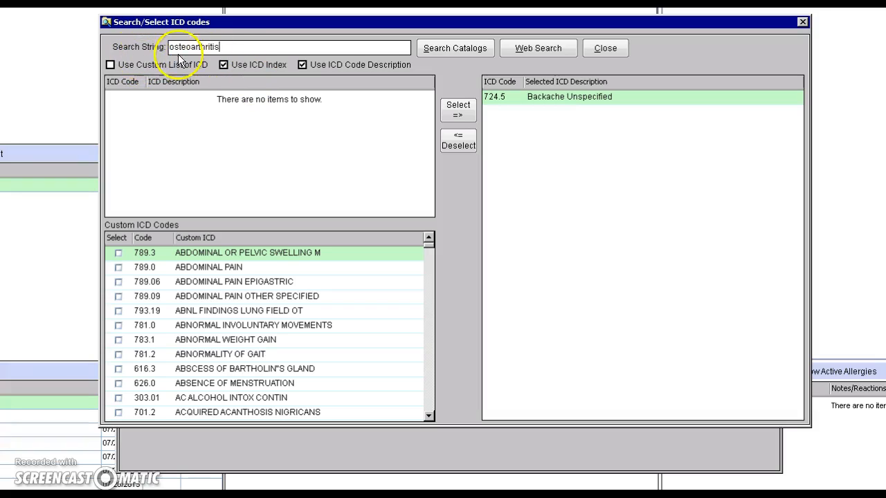
{"action": "left_click", "coordinate": [448, 50]}
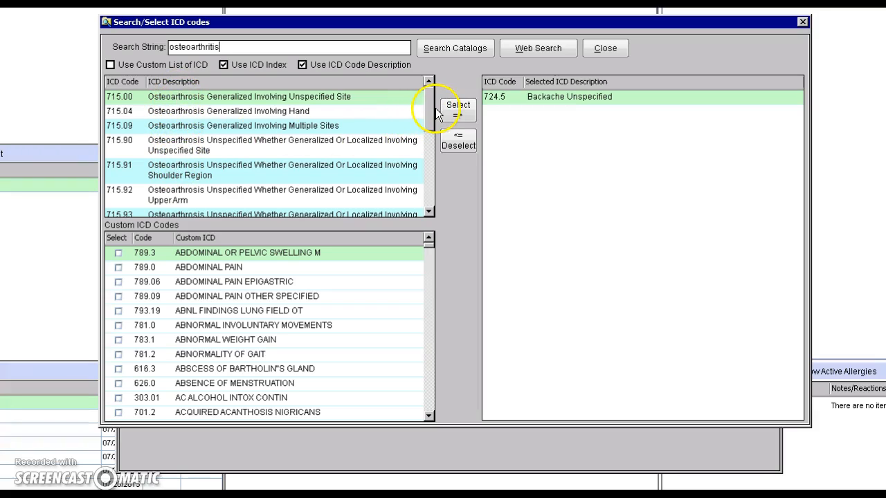
Add ICD code 715.97, unspecified osteoarthrosis involving ankle and foot, and assign it to the imaging order.
{"action": "left_click_drag", "start_coordinate": [426, 114], "coordinate": [425, 167]}
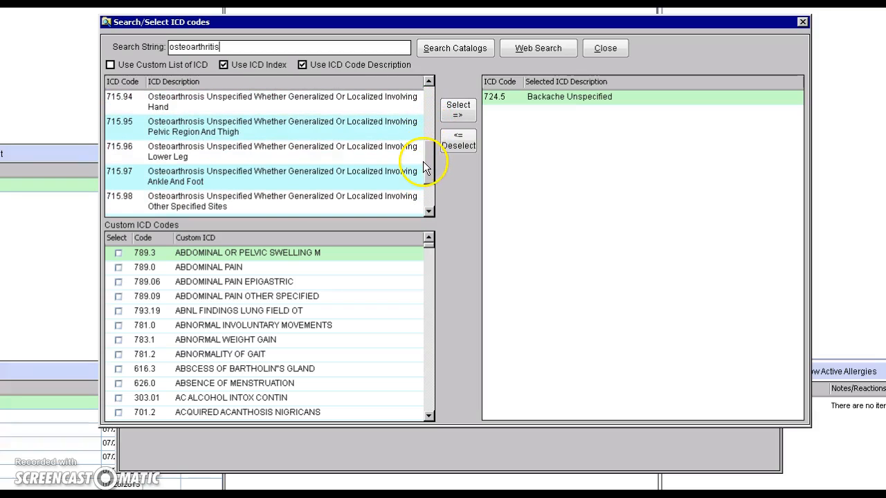
{"action": "left_click", "coordinate": [118, 178]}
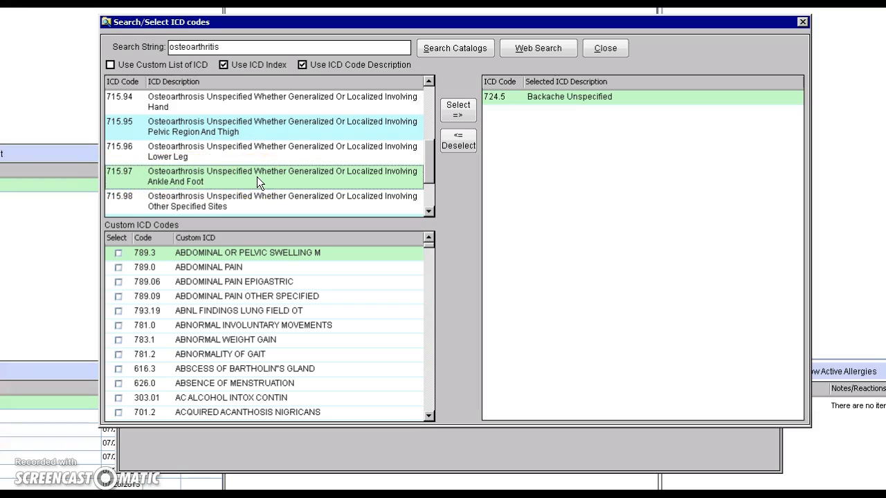
{"action": "left_click", "coordinate": [135, 179]}
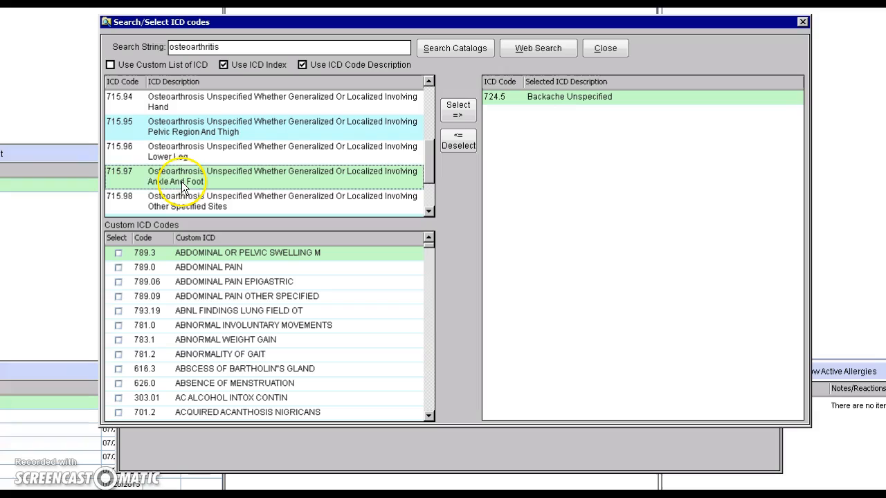
{"action": "left_click", "coordinate": [457, 113]}
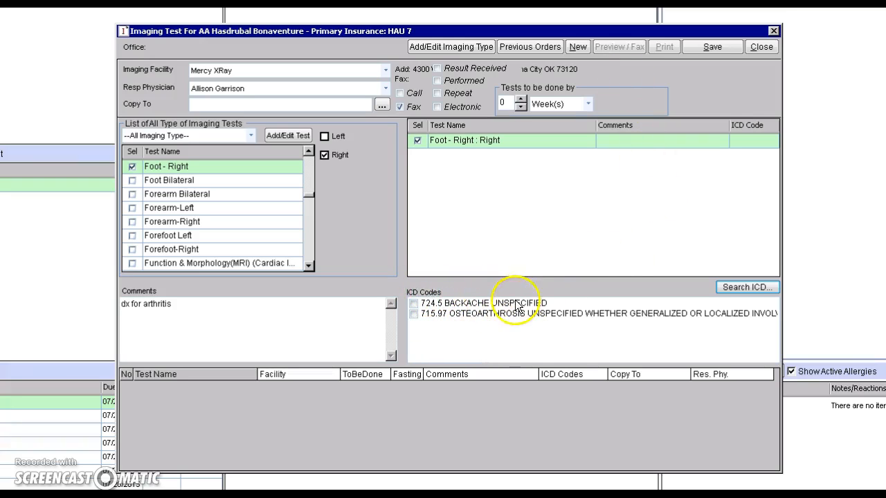
{"action": "left_click", "coordinate": [414, 314]}
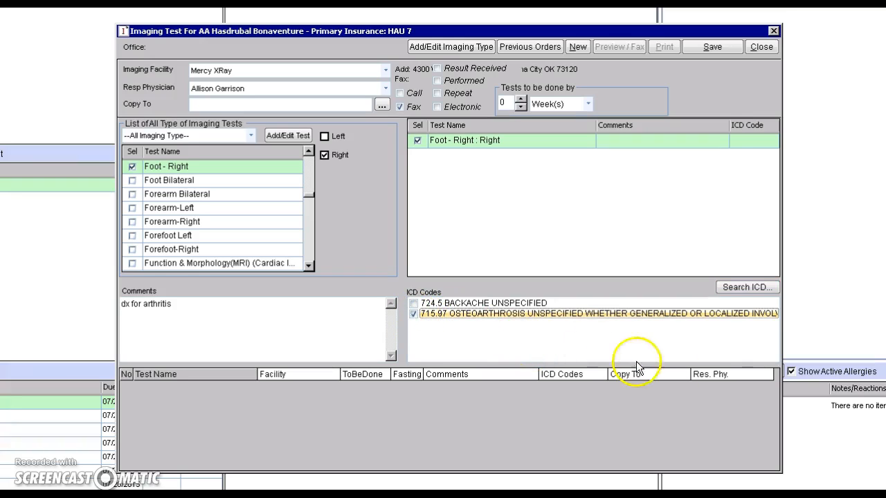
Save the imaging test order, preview its fax form, and return to the order.
{"action": "left_click", "coordinate": [710, 52]}
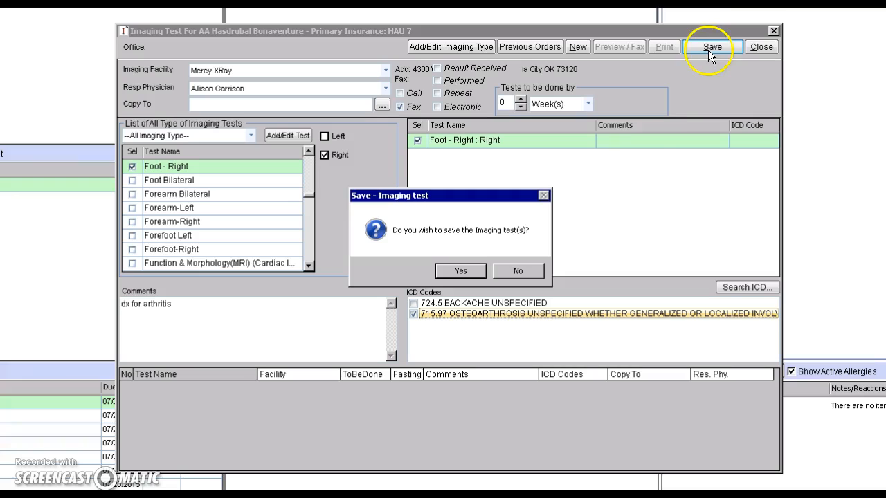
{"action": "left_click", "coordinate": [460, 271]}
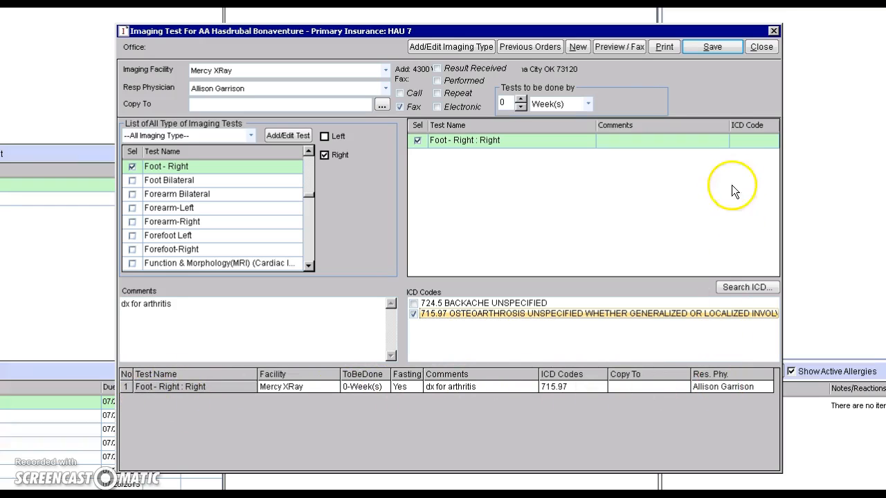
{"action": "left_click", "coordinate": [618, 47]}
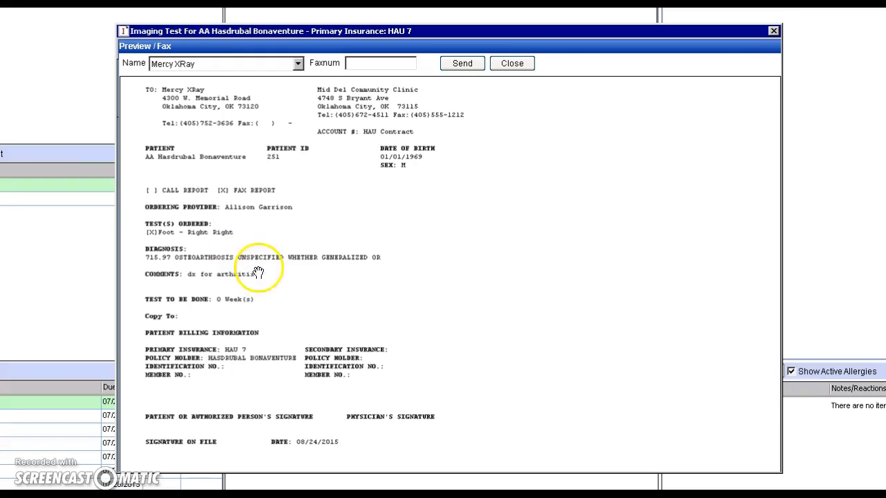
{"action": "left_click", "coordinate": [512, 64]}
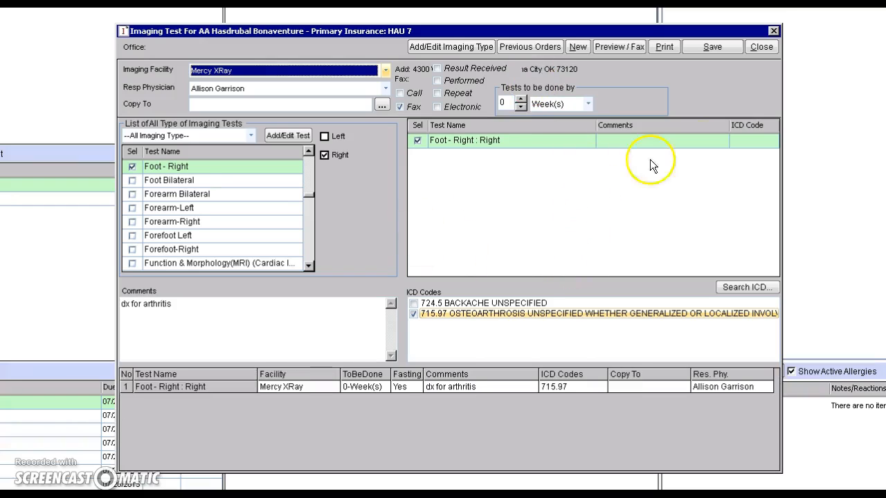
Save the imaging test once more and close the order window.
{"action": "left_click", "coordinate": [705, 51]}
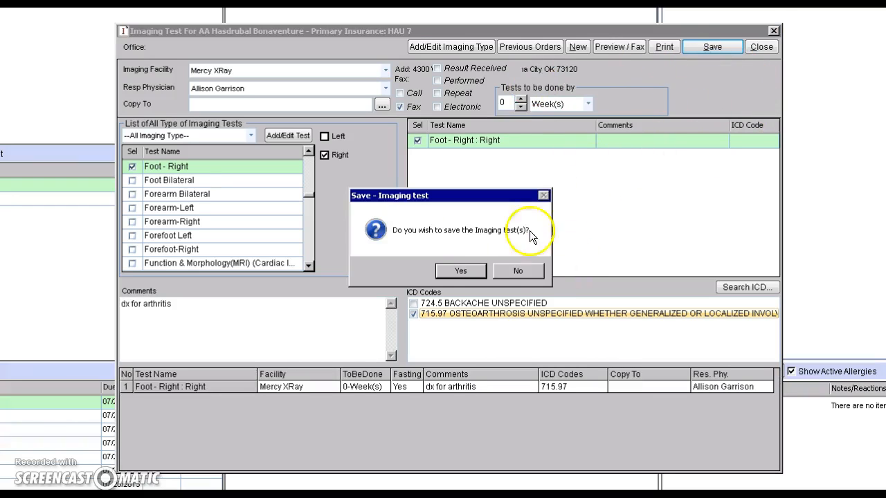
{"action": "left_click", "coordinate": [458, 271]}
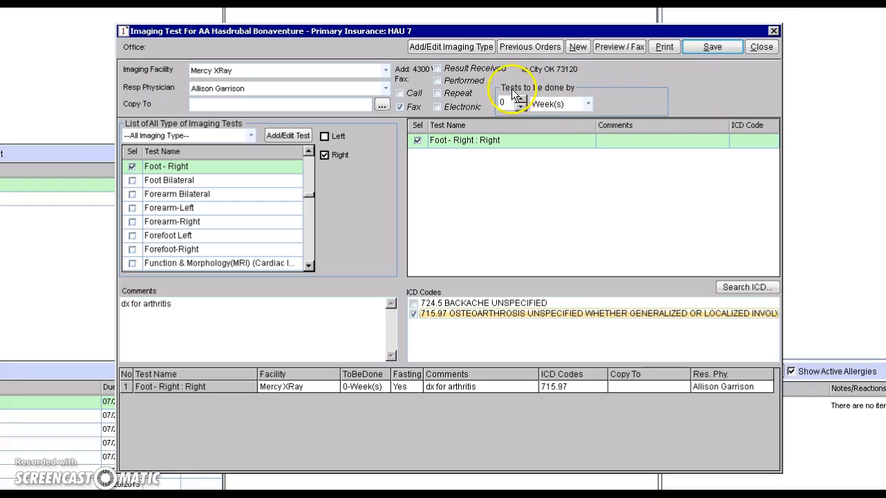
{"action": "left_click", "coordinate": [762, 47]}
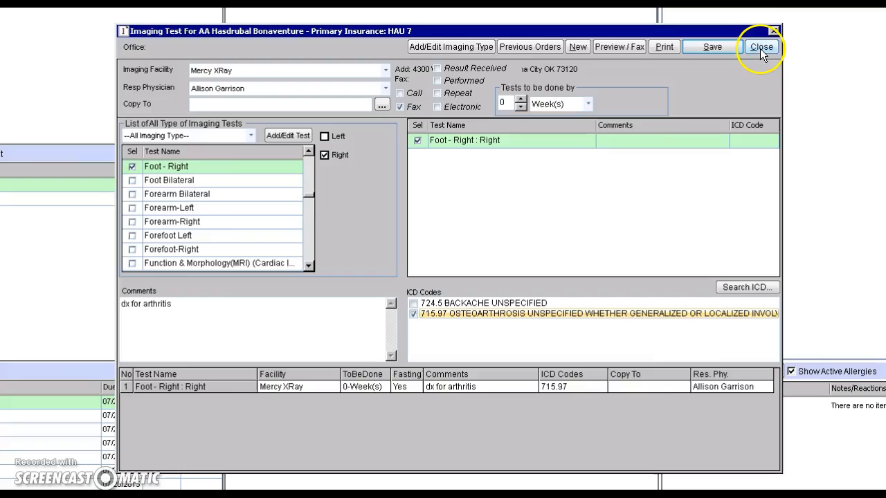